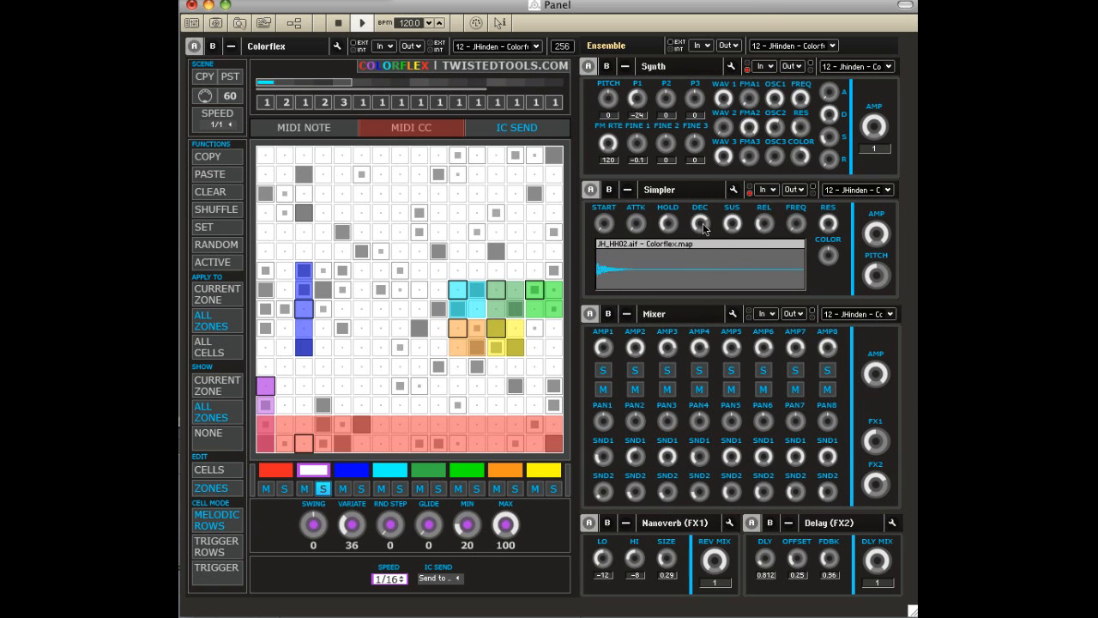
Randomize the cells in all zones of the Colorflex sequencer twice.
left_click(217, 246)
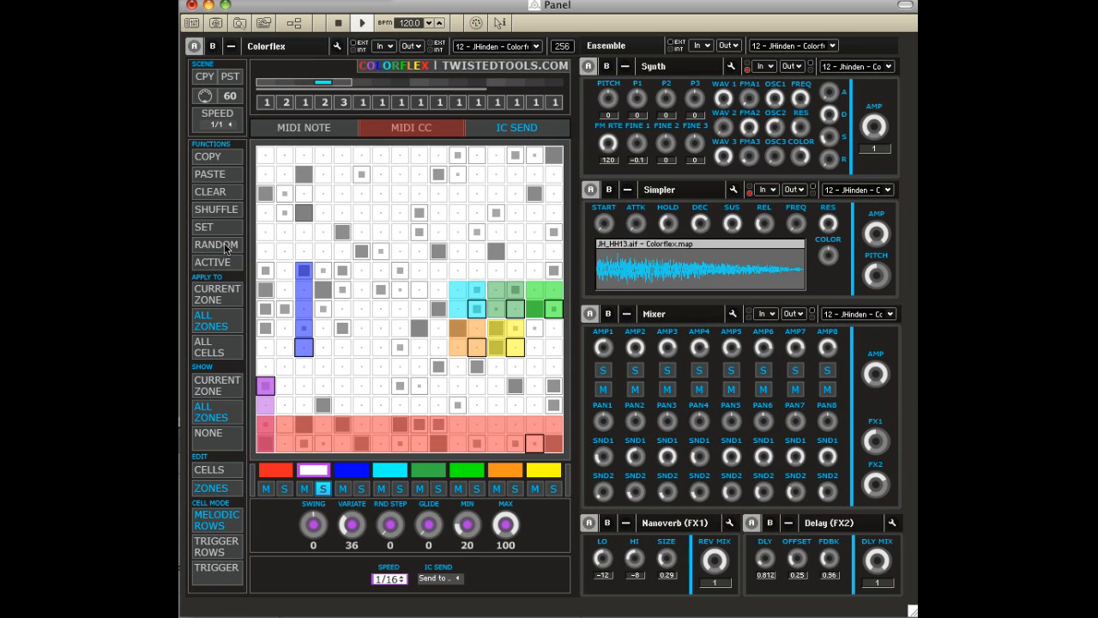
left_click(235, 240)
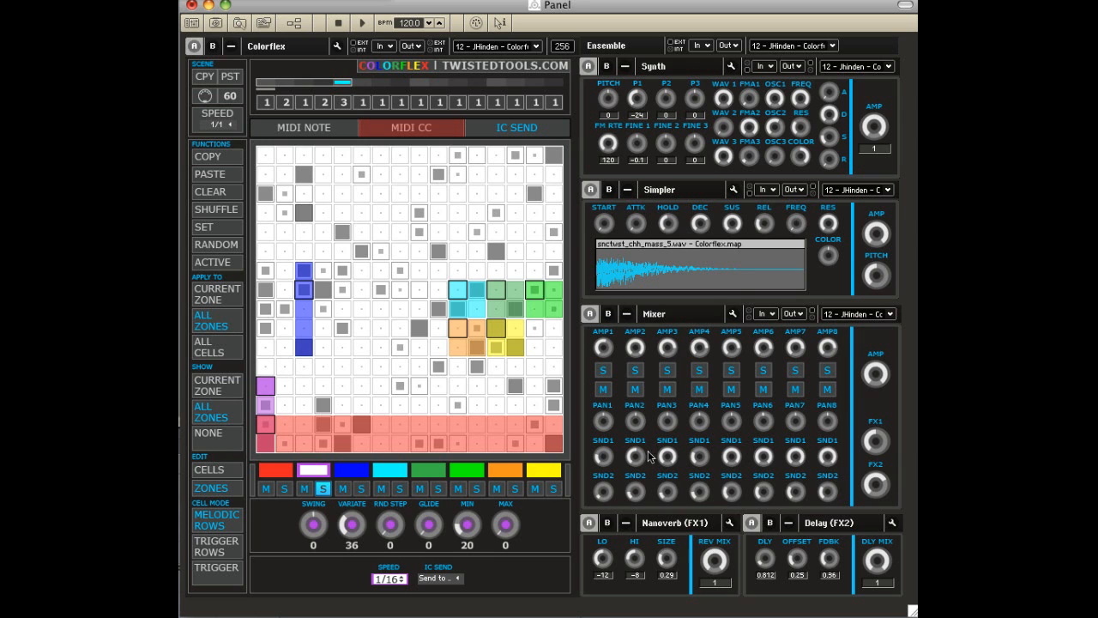
Check the internal MIDI input lists of the Synth and the Simpler for their MIDI Note channels.
left_click(760, 67)
mouse_move(763, 69)
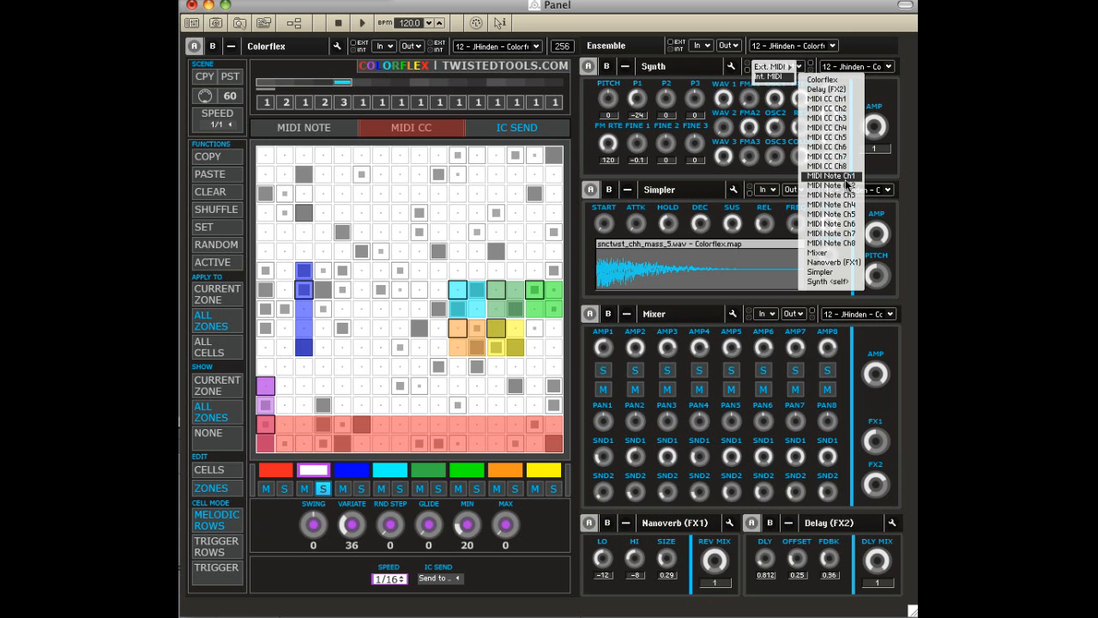
left_click(692, 192)
left_click(762, 189)
mouse_move(769, 201)
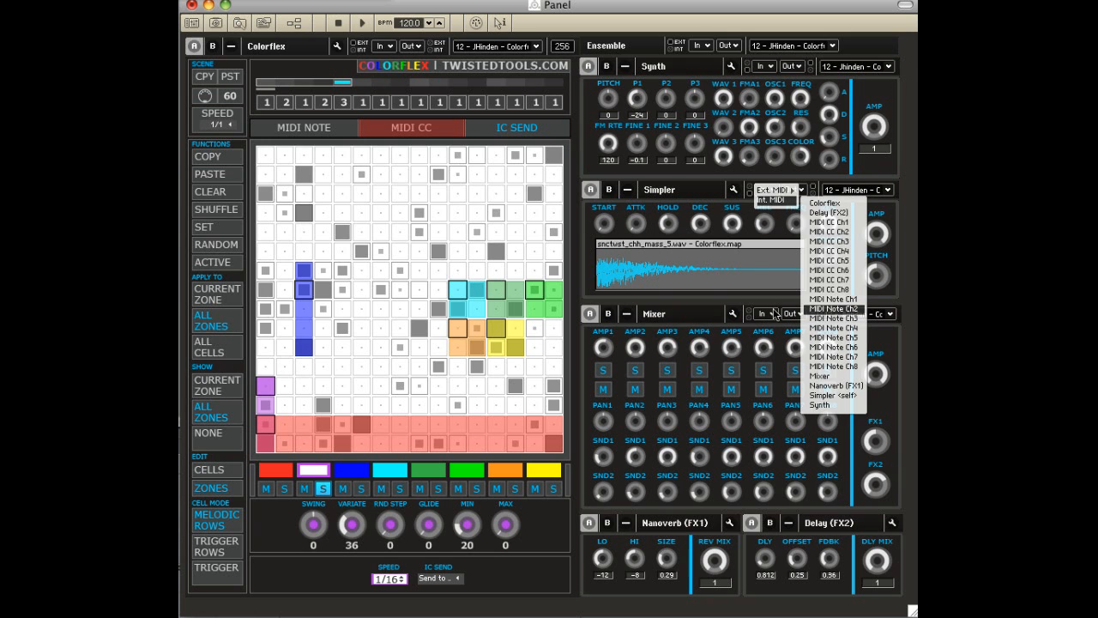
left_click(681, 192)
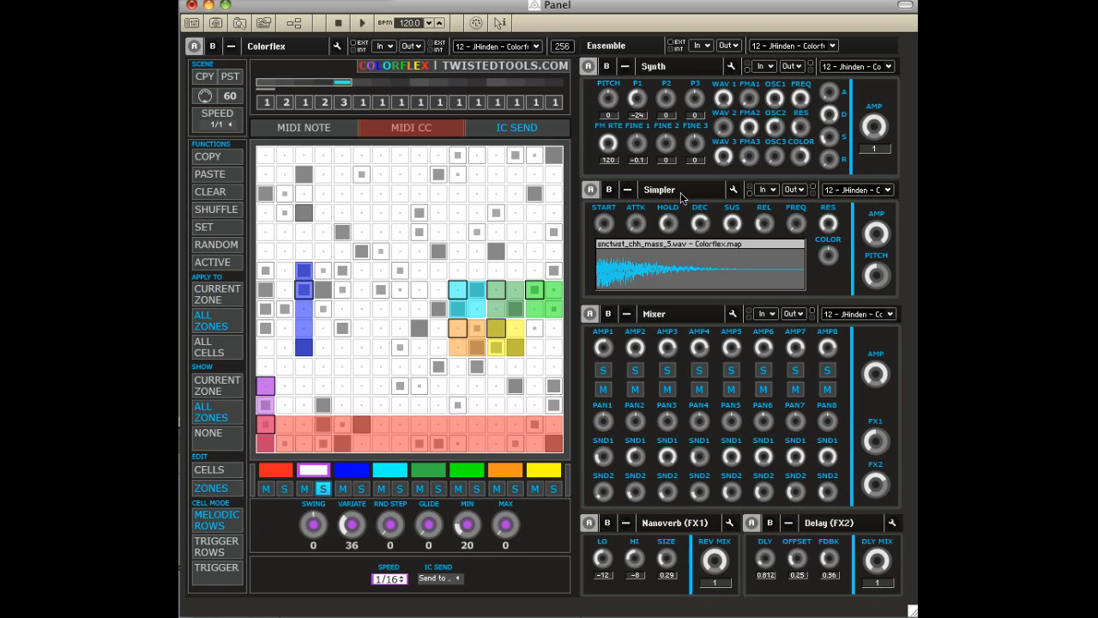
Load Colorflex snapshot 21 - GM DRUM KIT and, in cell editing mode, activate cells 1–5, 8, 11, 15 and 16 in the red row.
left_click(506, 46)
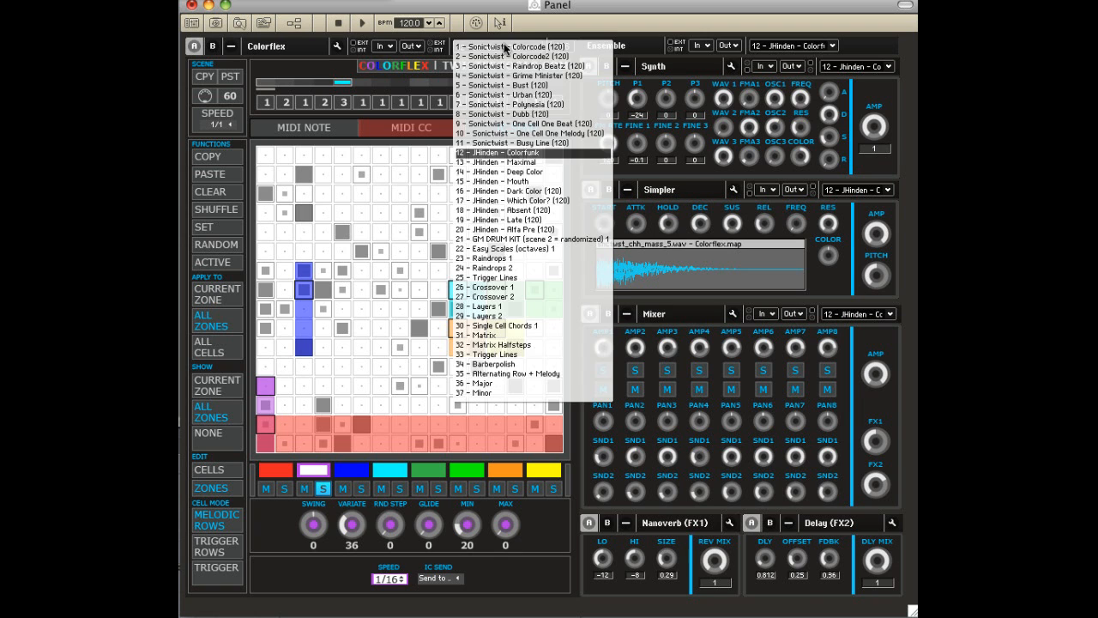
left_click(509, 239)
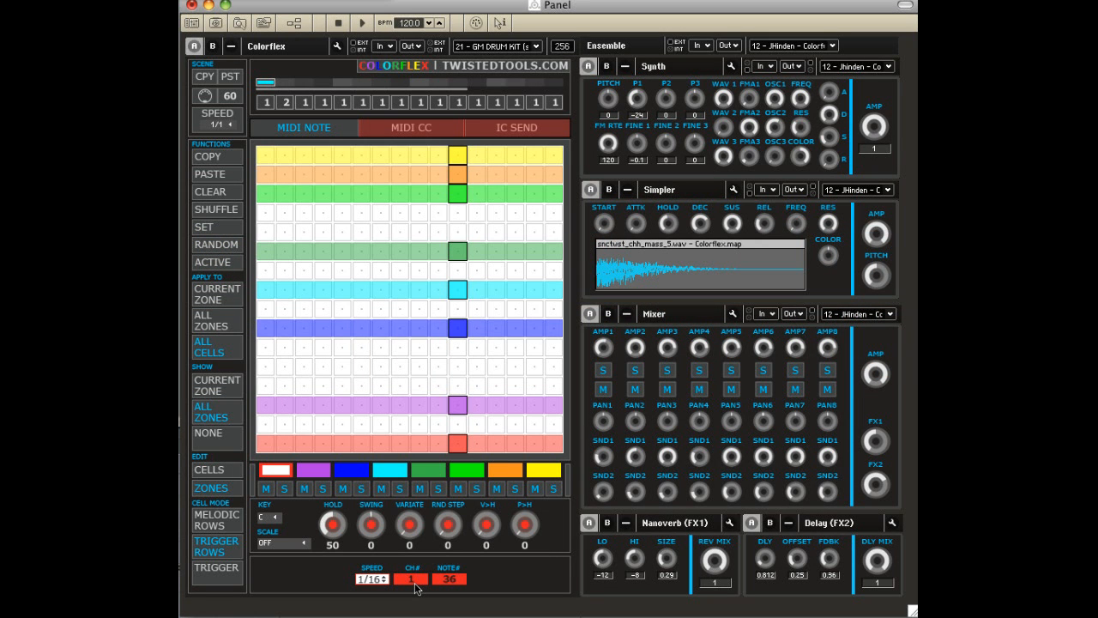
left_click(215, 470)
left_click_drag(260, 446, 347, 444)
left_click(400, 444)
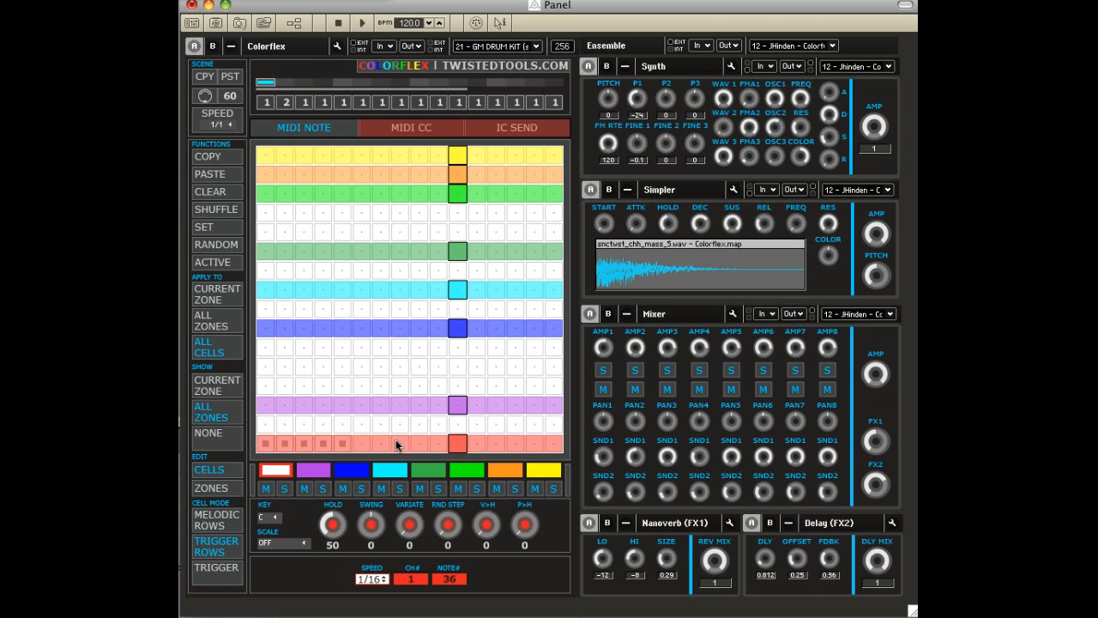
left_click(534, 444)
Check the Synth's MIDI Note Ch1 input, and for the purple zone assign the Simpler's internal MIDI input to MIDI Note Ch2.
left_click(763, 66)
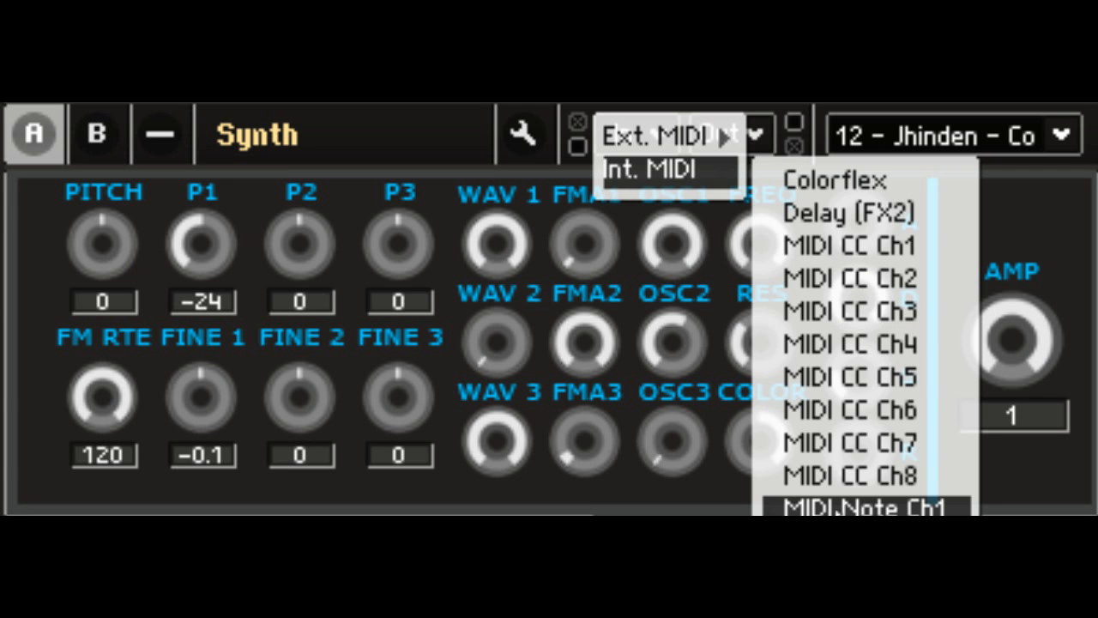
left_click(488, 255)
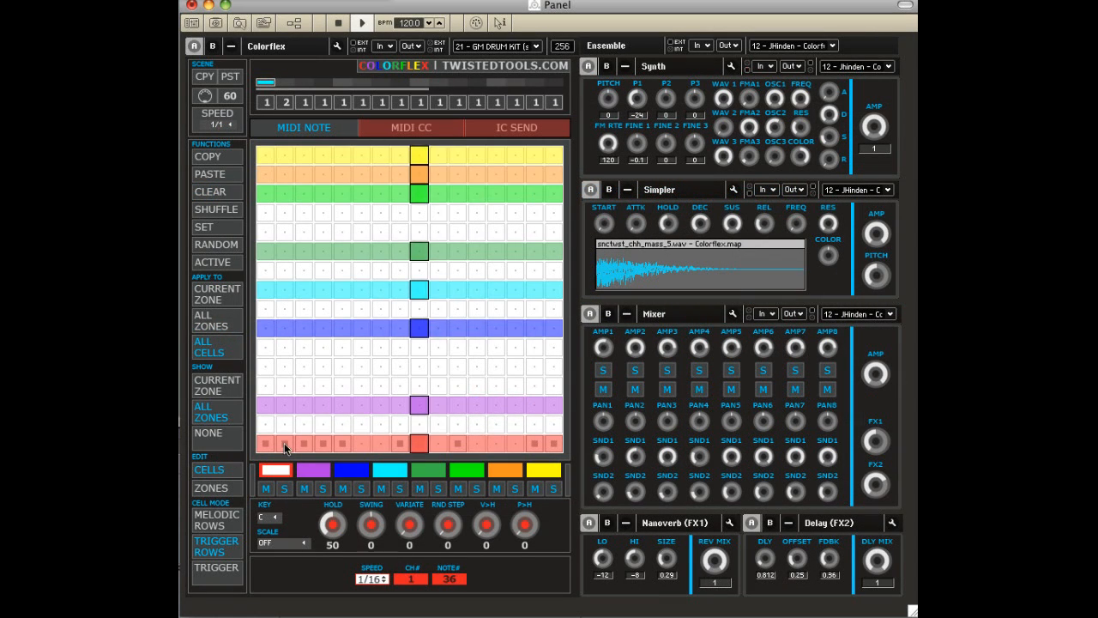
left_click(313, 470)
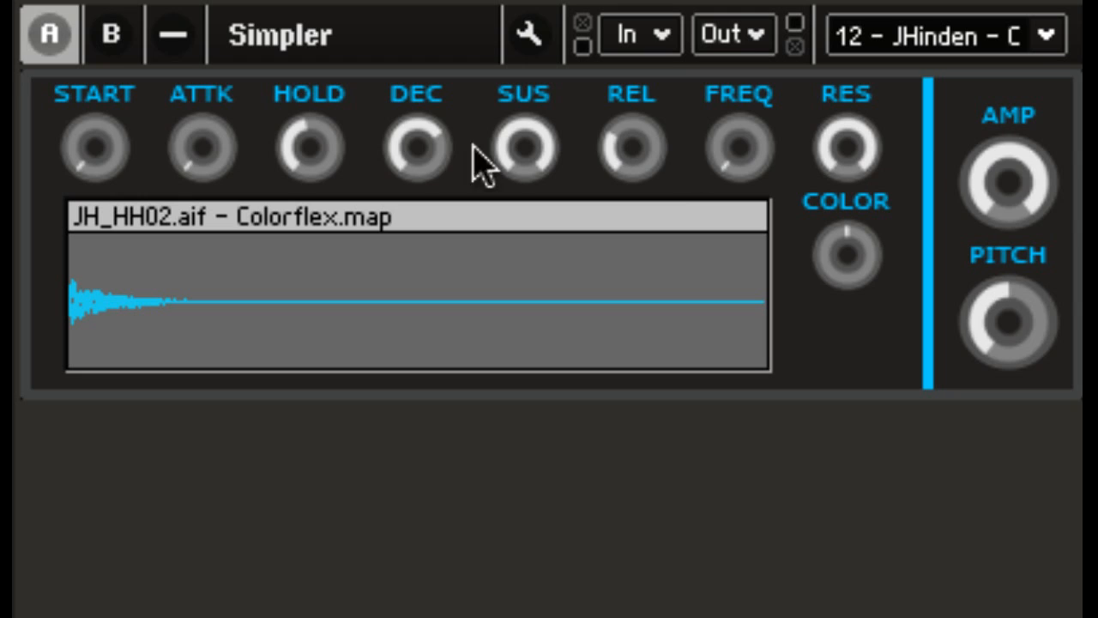
left_click(654, 38)
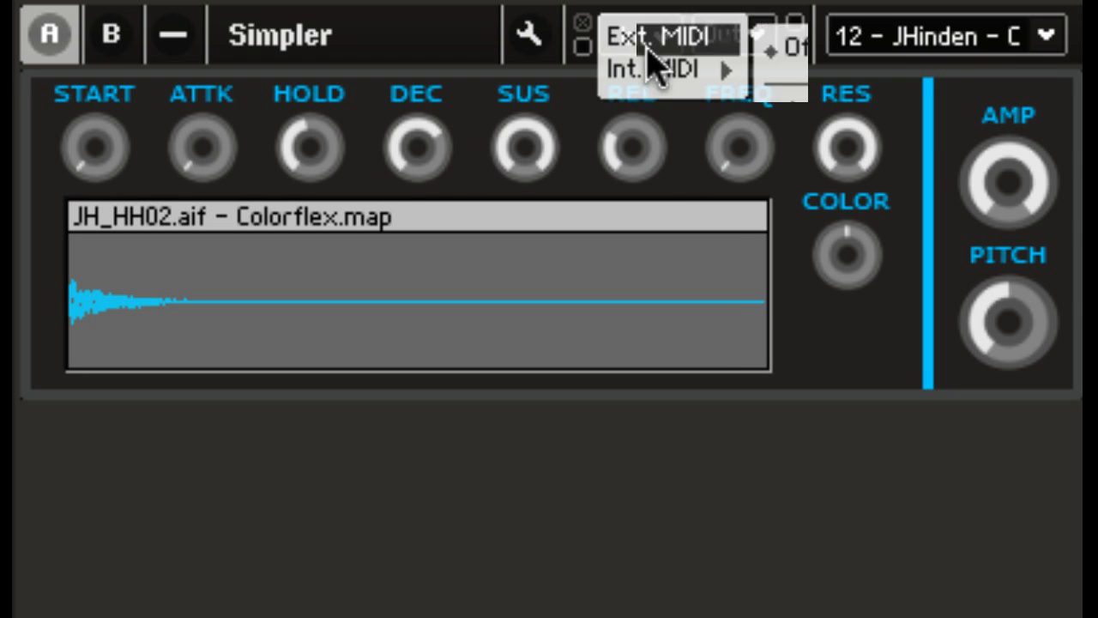
mouse_move(667, 94)
left_click(873, 435)
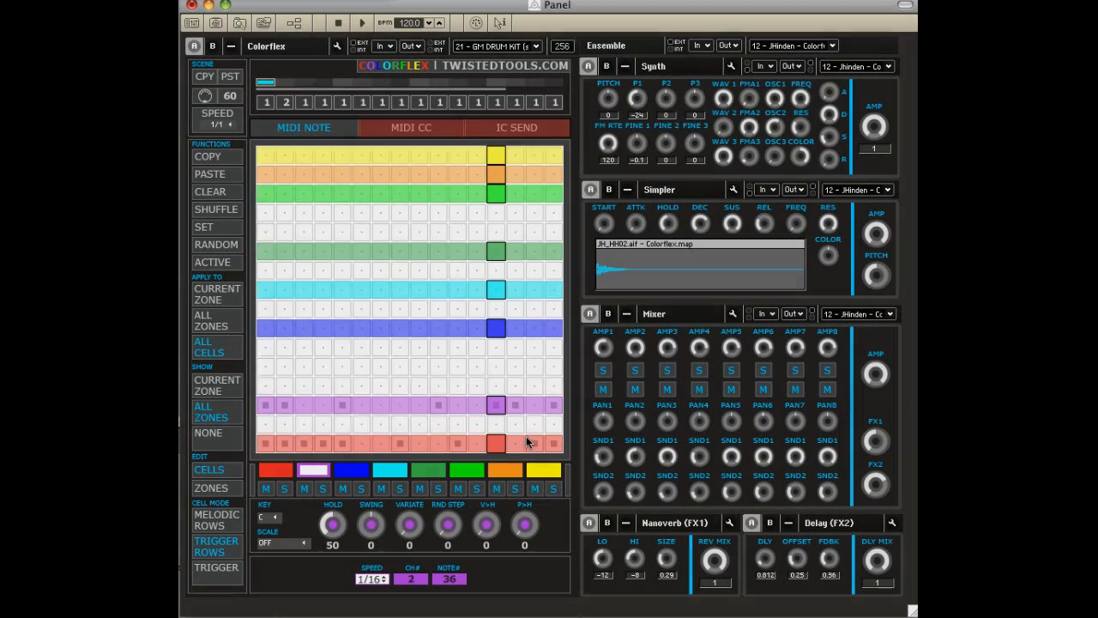
Open the ensemble's structure and move and enlarge its window to fit all modules.
left_click(296, 25)
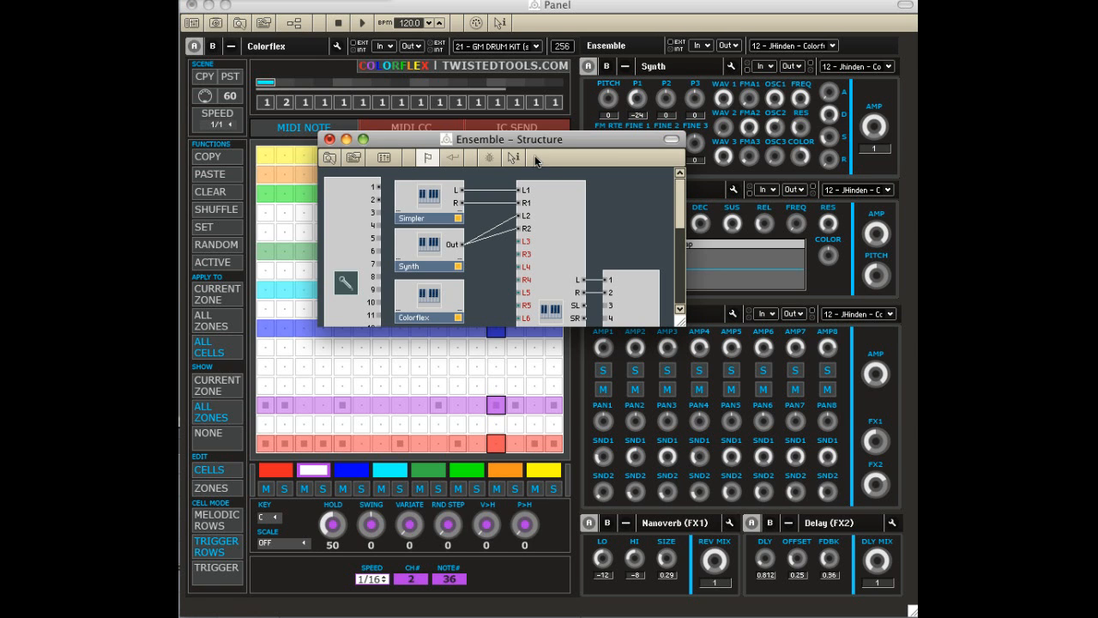
left_click_drag(534, 148, 427, 87)
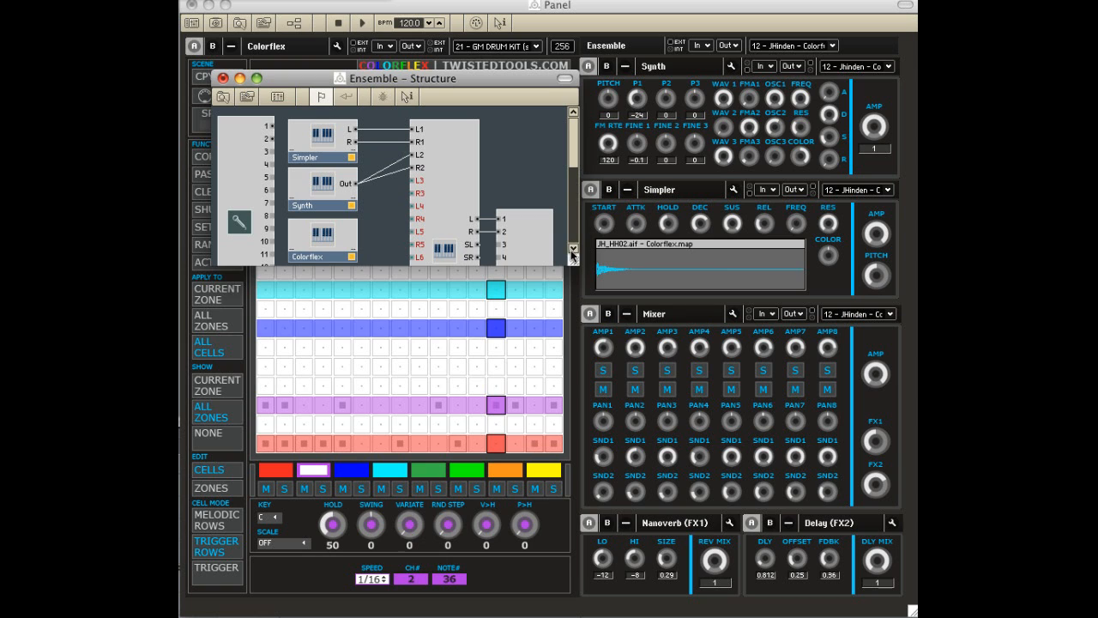
left_click_drag(573, 260, 808, 558)
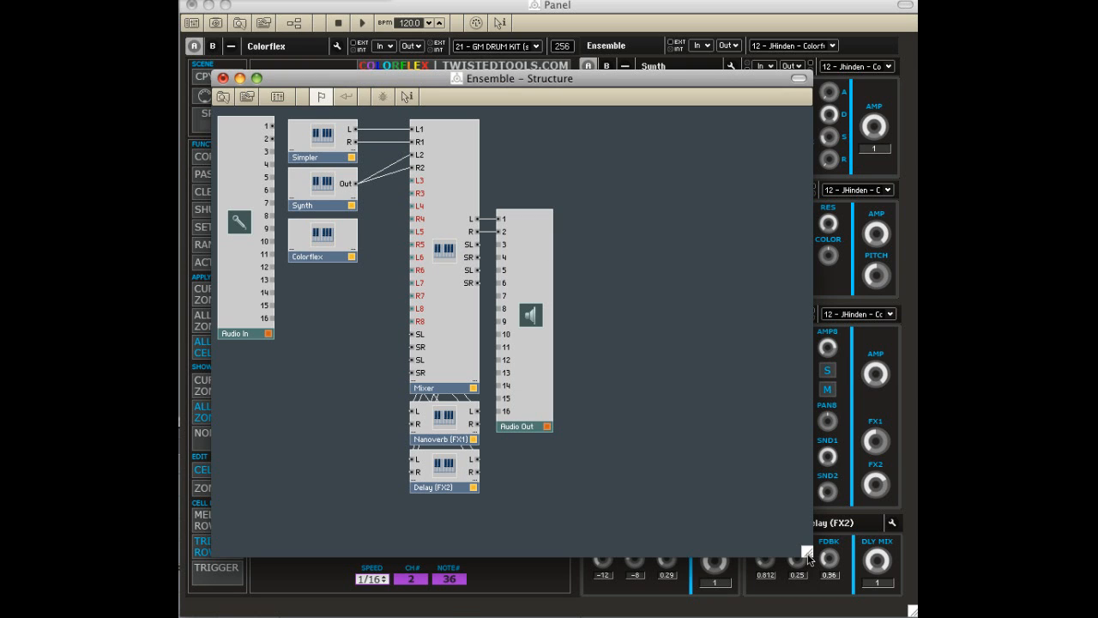
Select the Simpler, Synth and Mixer modules in turn to examine their audio wiring.
left_click(302, 147)
left_click(322, 205)
left_click(455, 202)
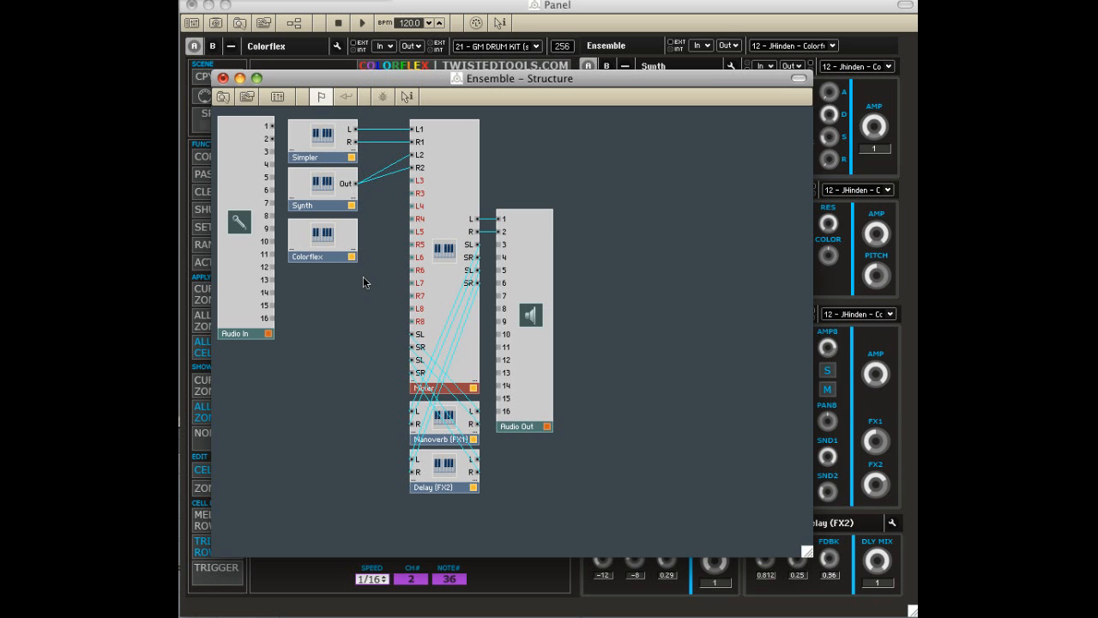
Insert the Oki Computer 2.1 synthesizer below Colorflex and wire its L and R outputs to the Mixer's L3 and R3 inputs.
right_click(311, 284)
mouse_move(367, 292)
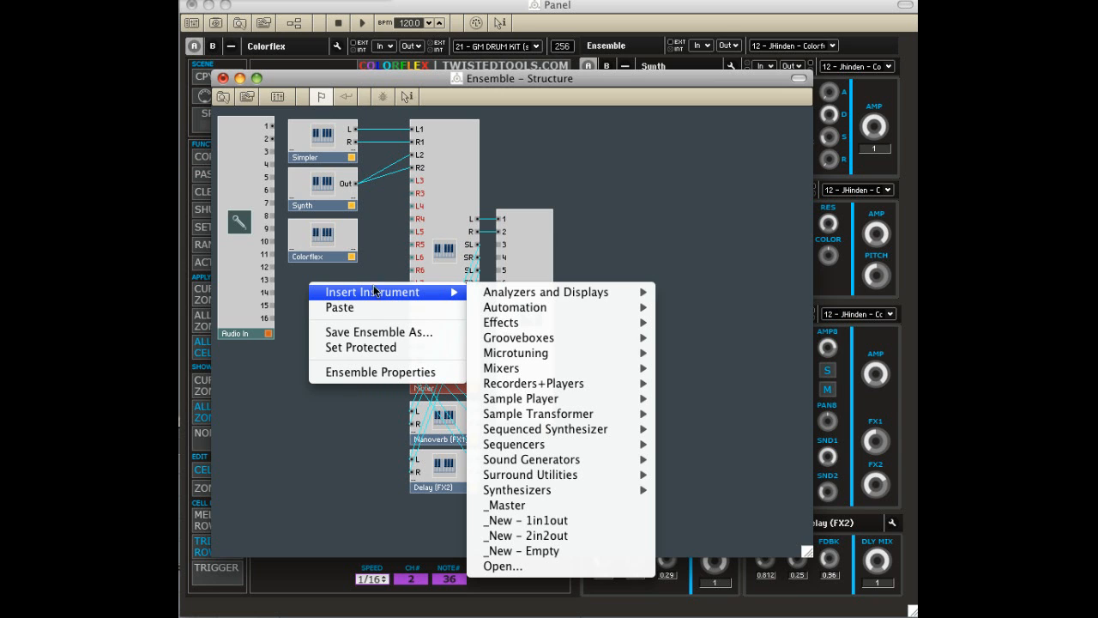
mouse_move(565, 489)
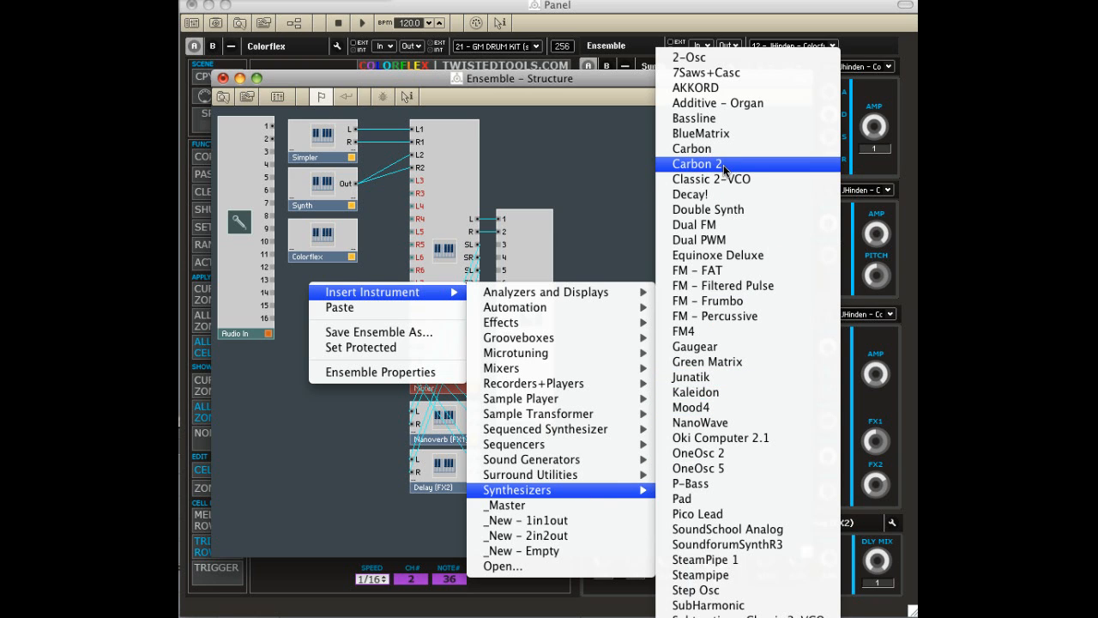
left_click(769, 438)
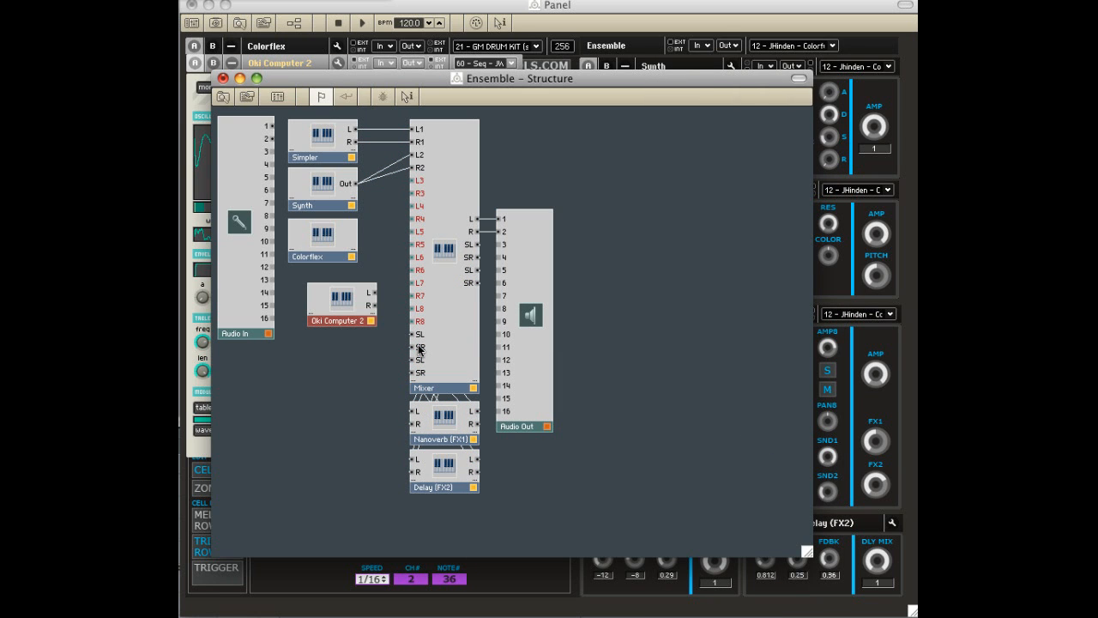
left_click_drag(352, 307, 323, 297)
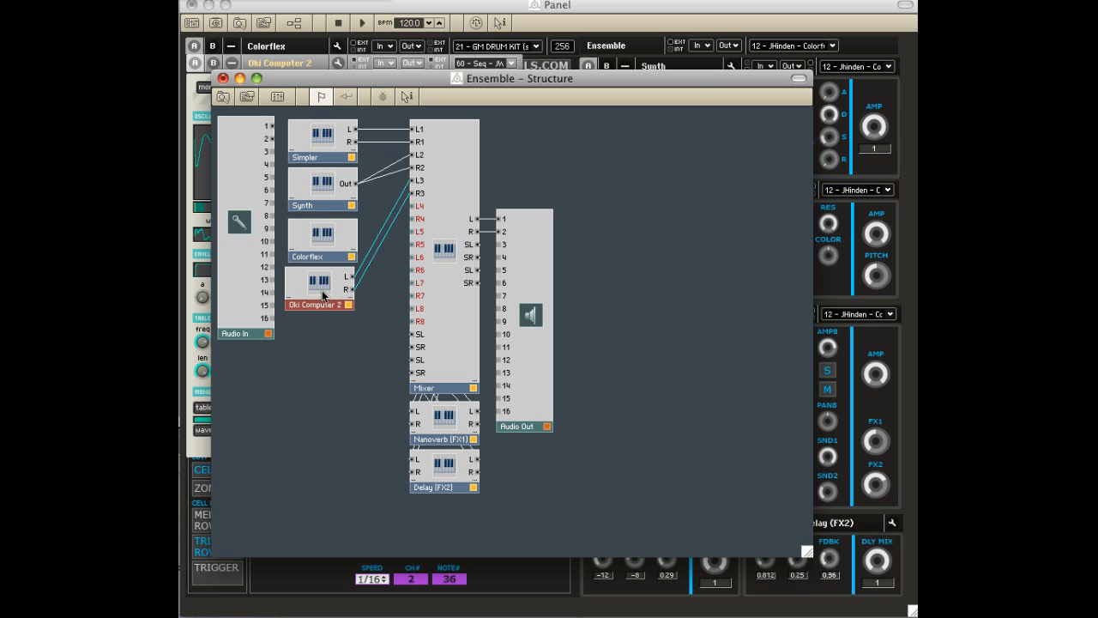
Close the structure, place the Oki Computer 2 panel below the Synth, and set its internal MIDI input to MIDI Note Ch3.
left_click(222, 78)
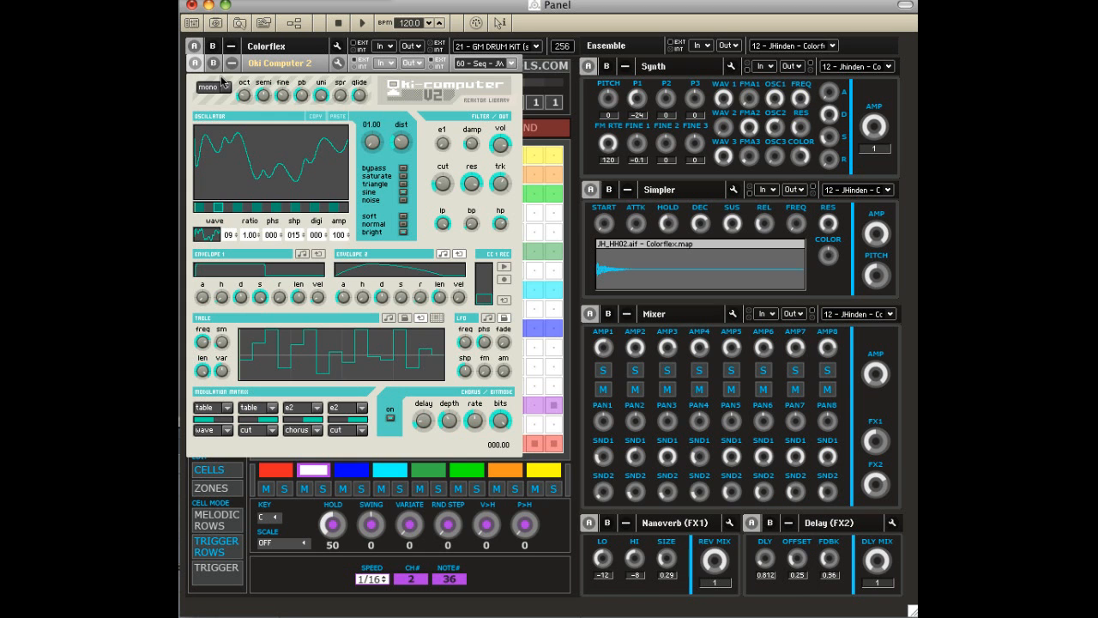
left_click_drag(245, 73, 643, 194)
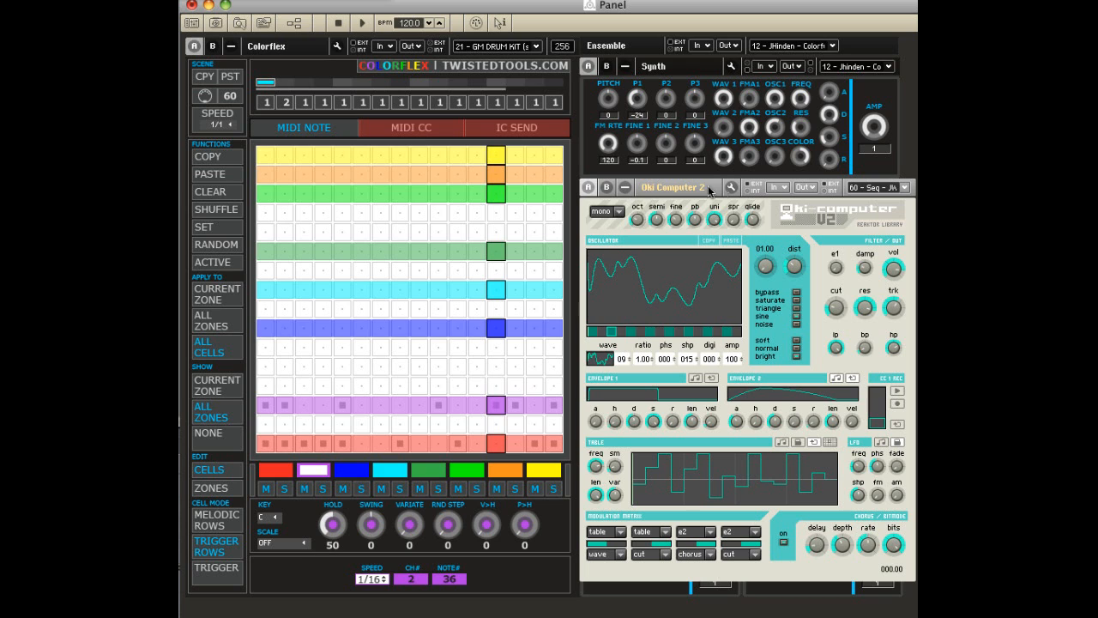
left_click(779, 187)
mouse_move(779, 205)
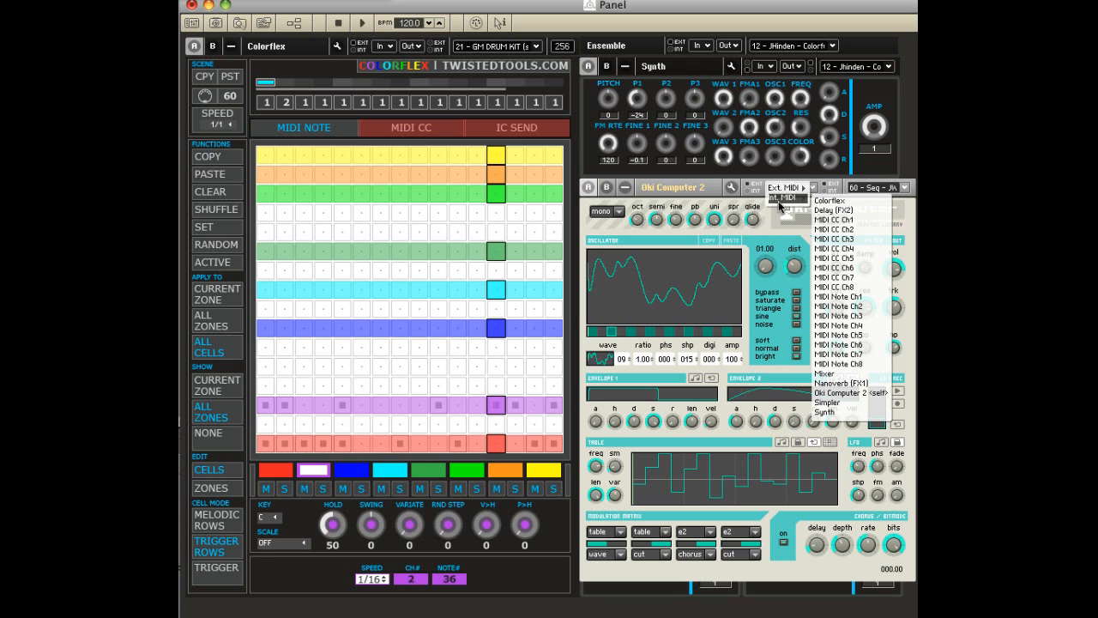
left_click(845, 316)
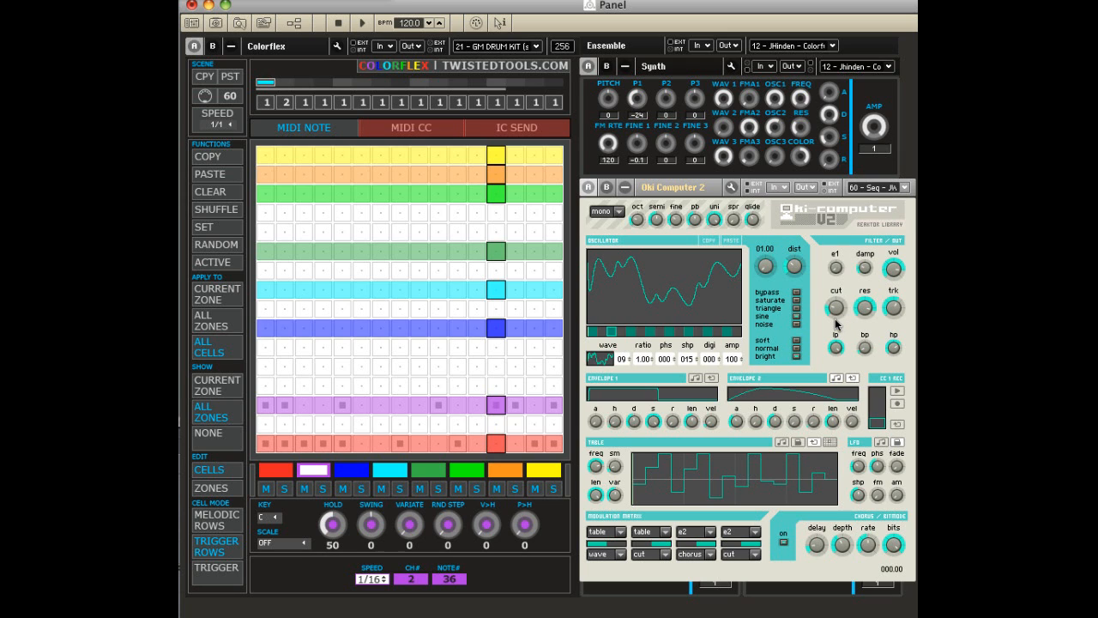
Select the blue zone and activate cells 1–4 and 7–11 in its row.
left_click(357, 473)
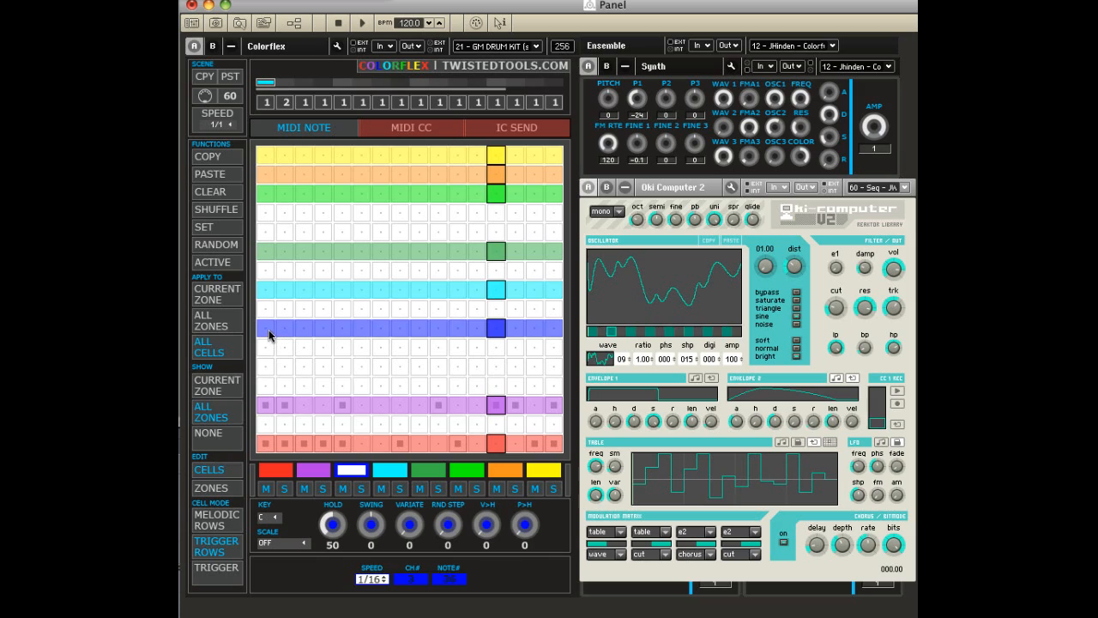
left_click_drag(270, 334, 324, 334)
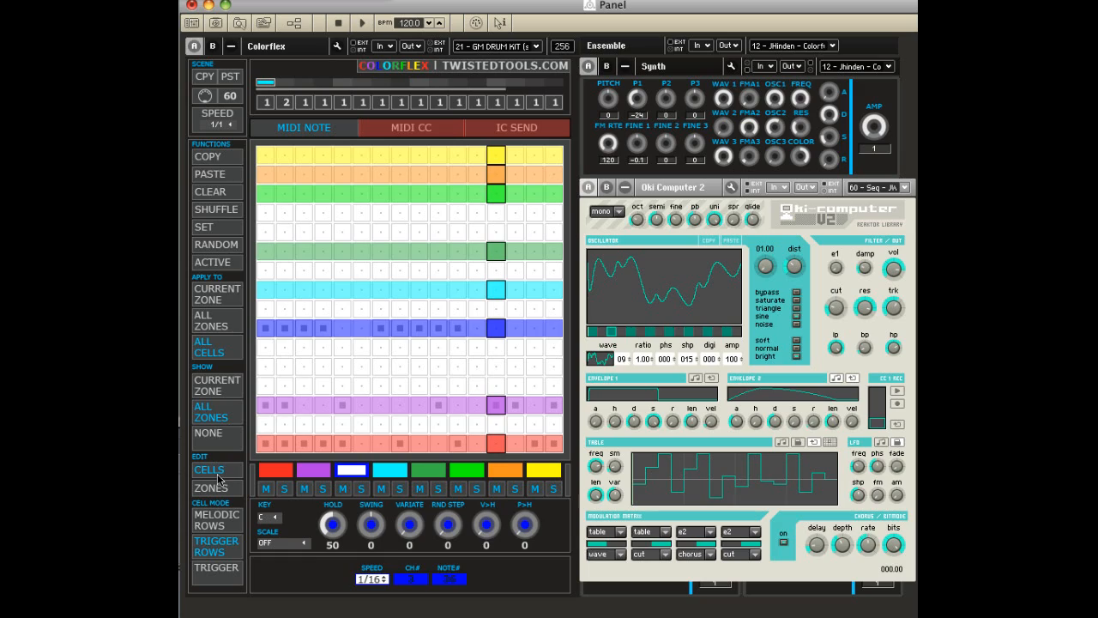
Try redrawing the blue zone in zone editing mode and return to cell editing.
left_click(220, 488)
left_click_drag(264, 334, 316, 343)
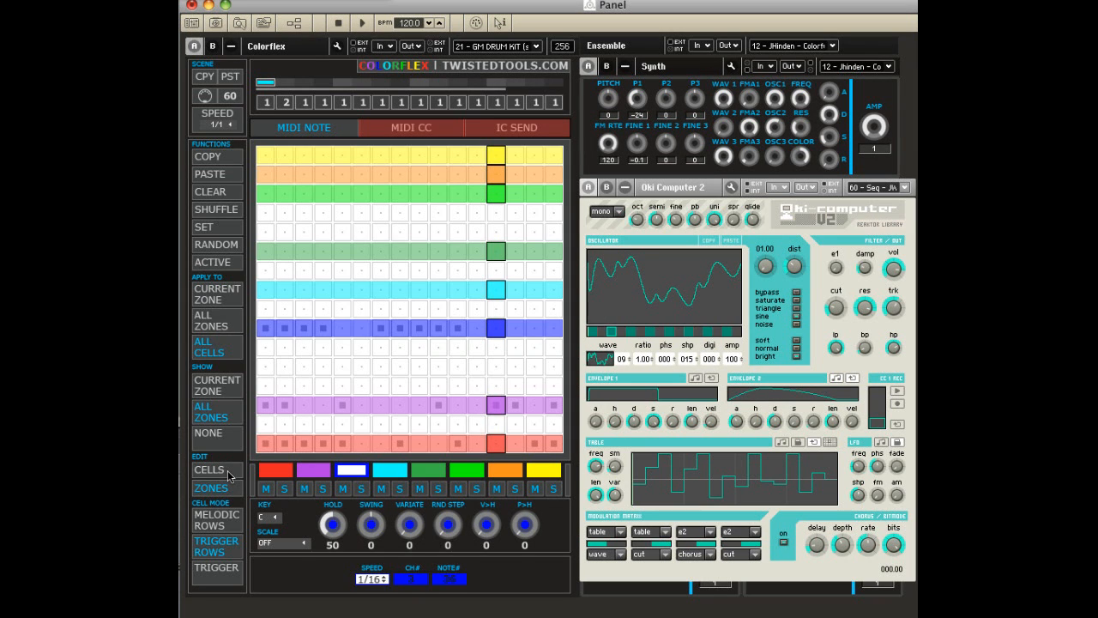
left_click(210, 470)
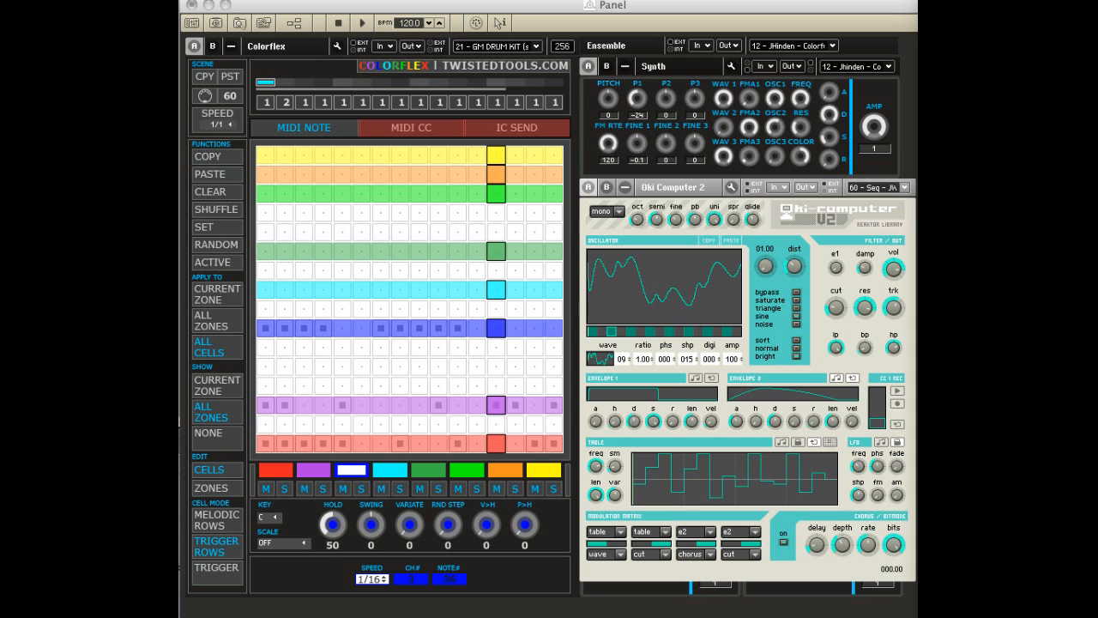
Save the Colorflex instrument as its own file named Colorflex on the Desktop.
right_click(275, 49)
left_click(336, 151)
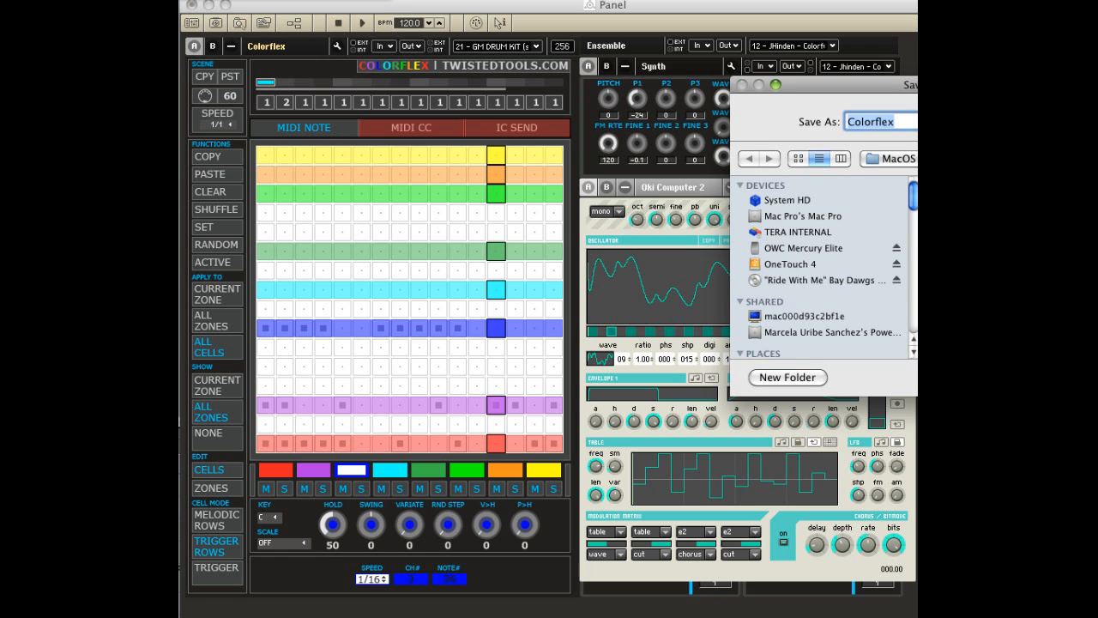
scroll(878, 340, "down", 5)
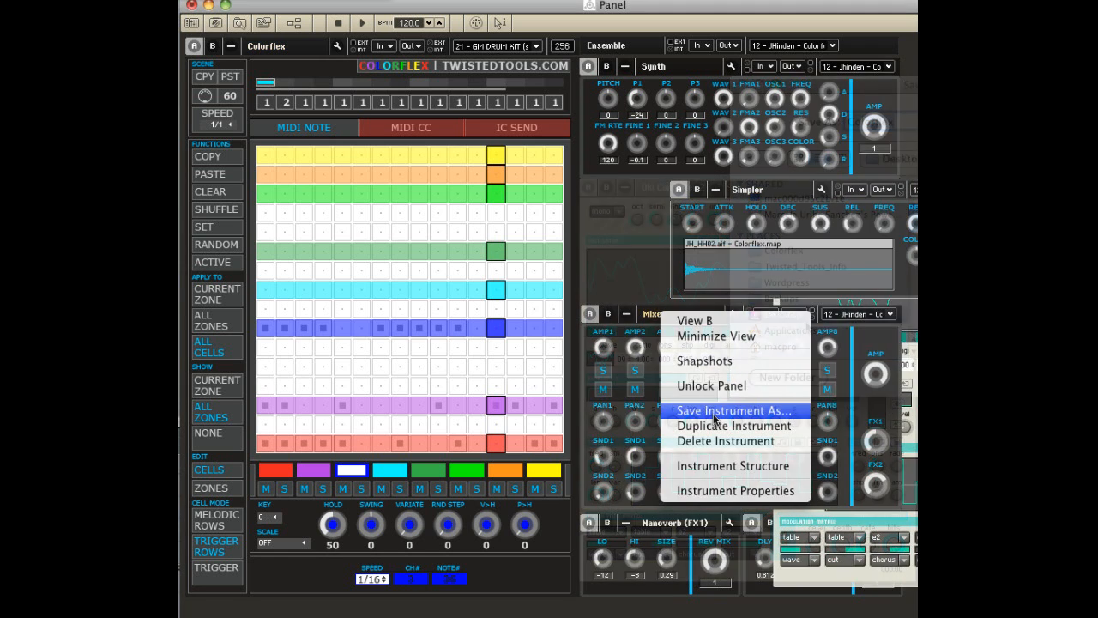
Save the Mixer instrument as its own file named Mixer on the Desktop.
left_click(714, 412)
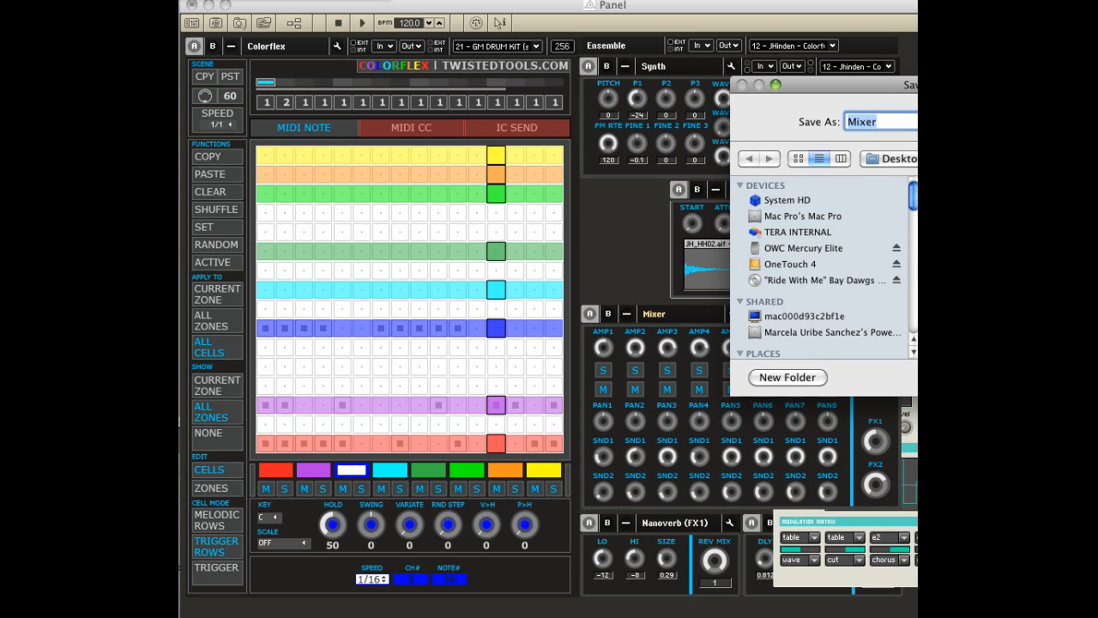
scroll(873, 314, "down", 3)
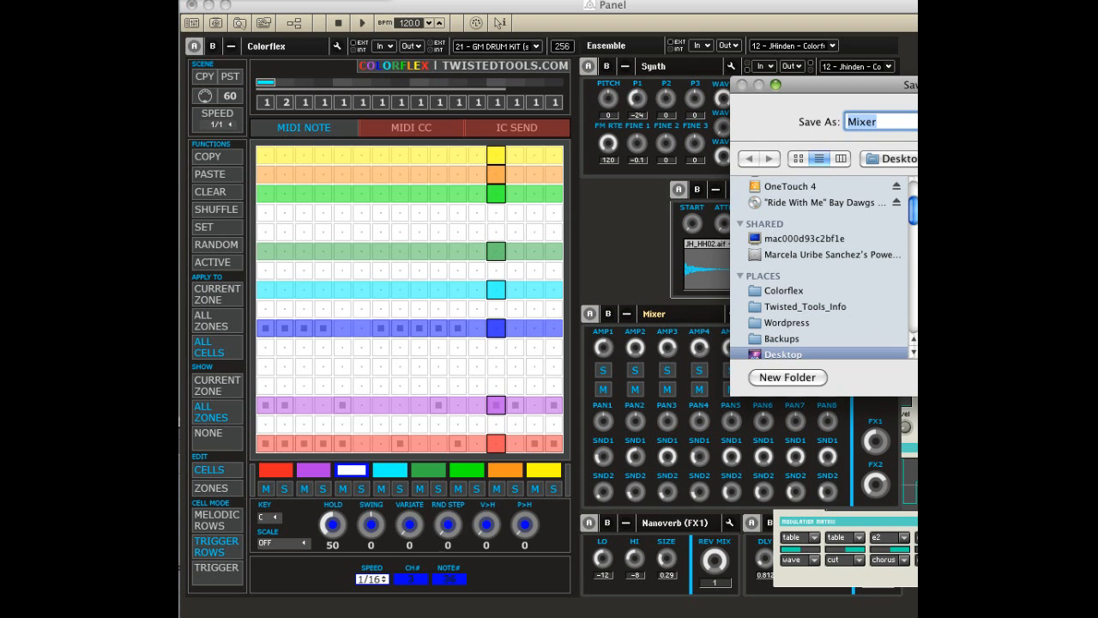
key("Return")
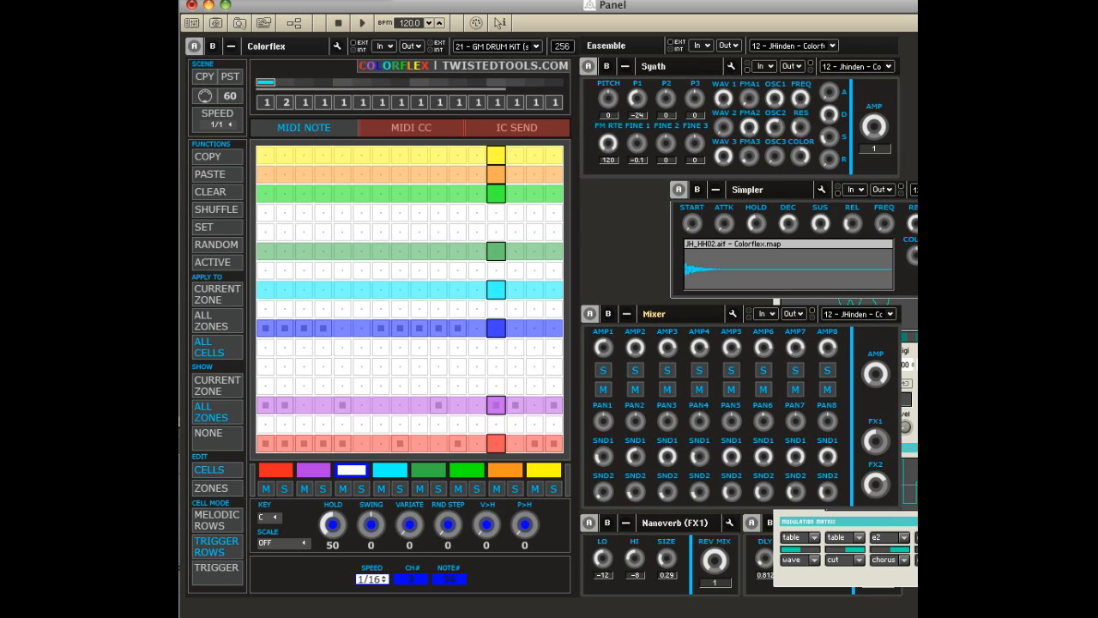